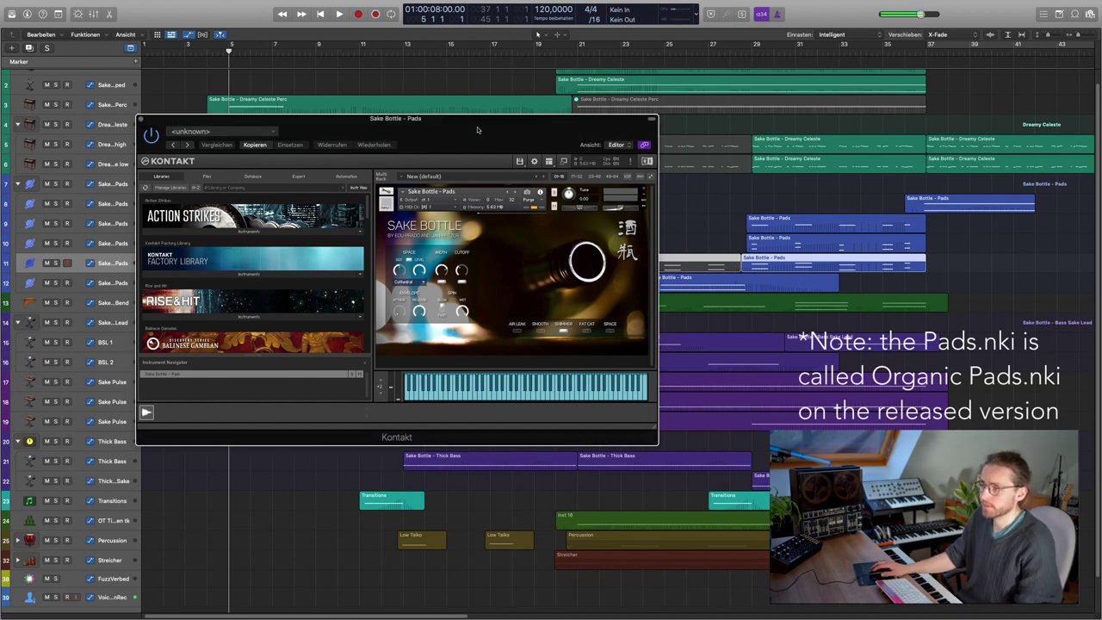
Solo the Pads track 11, then open the Thick Bass instrument window and reposition it.
{"action": "left_click_drag", "start_coordinate": [480, 128], "coordinate": [425, 292]}
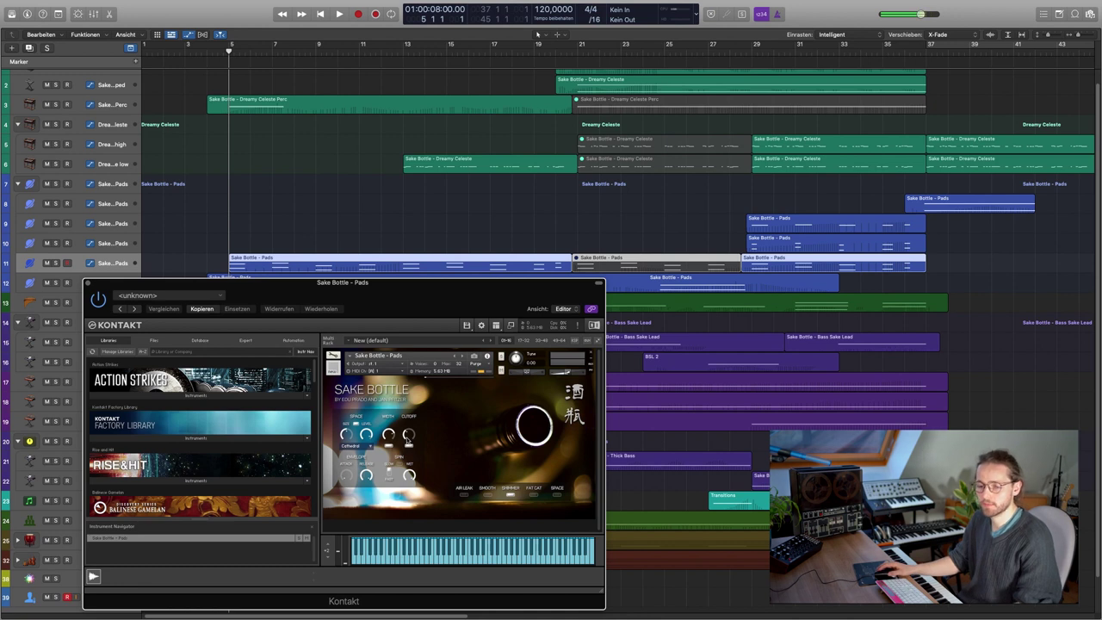
{"action": "key", "text": "s"}
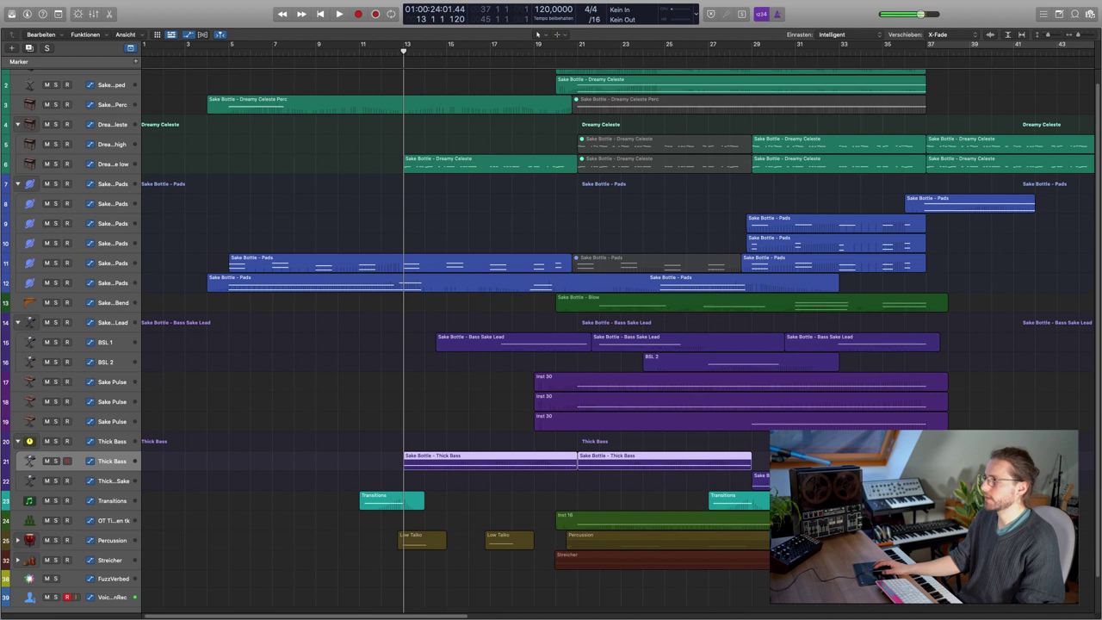
{"action": "key", "text": "v"}
{"action": "left_click_drag", "start_coordinate": [381, 213], "coordinate": [341, 230]}
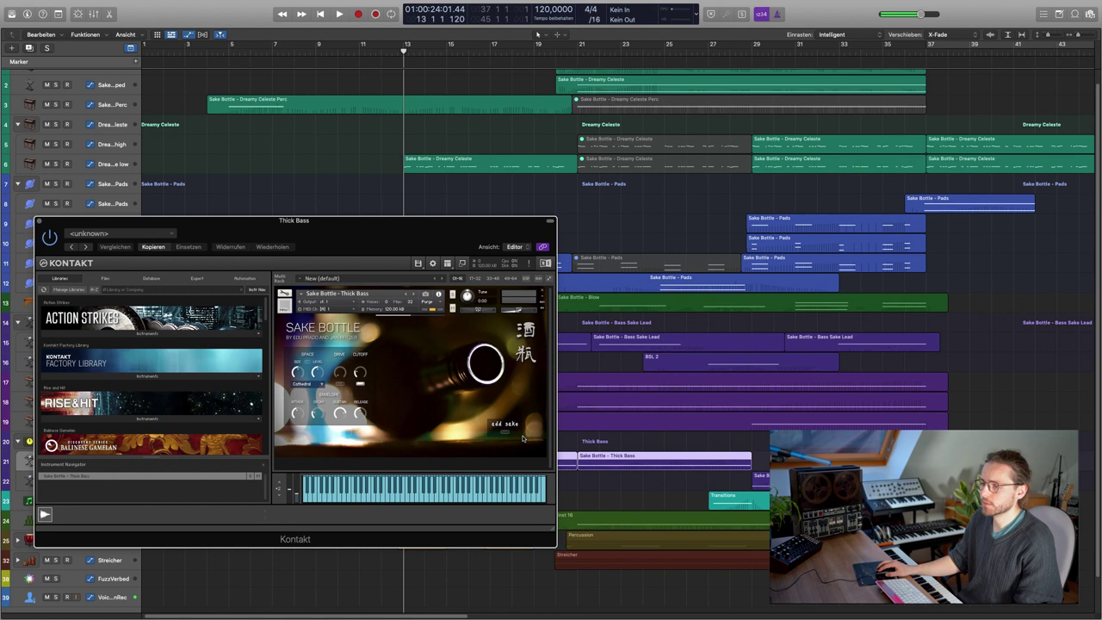
{"action": "left_click_drag", "start_coordinate": [56, 222], "coordinate": [139, 72]}
Audition Thick Bass soloed from bar 13, then Thick Bass with Sake from bar 29.
{"action": "key", "text": "s"}
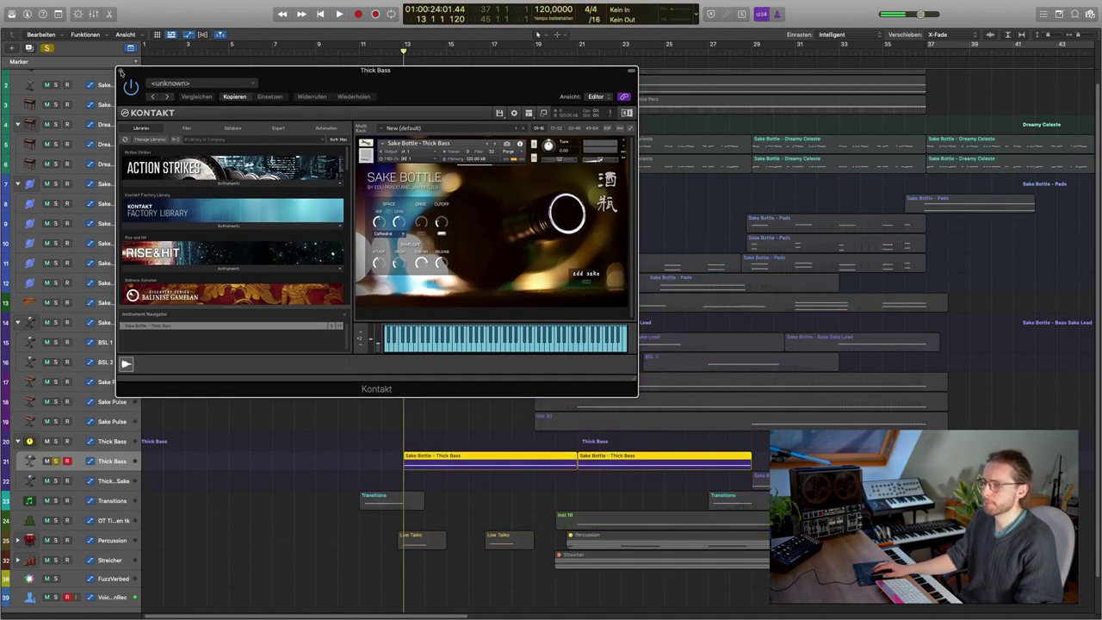
{"action": "key", "text": "space"}
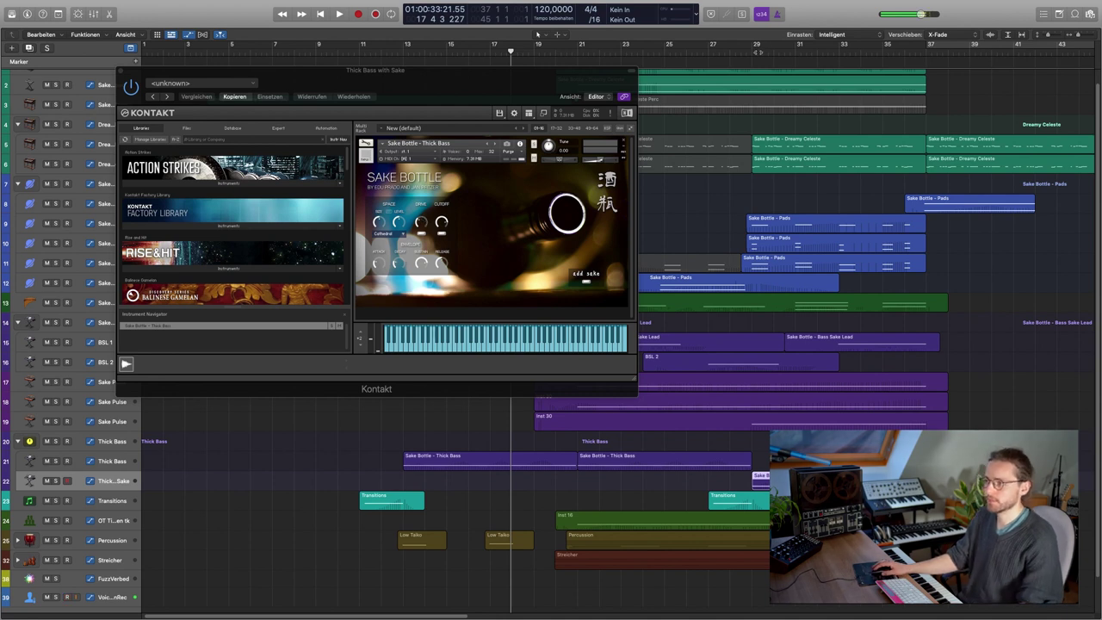
{"action": "key", "text": "s"}
{"action": "key", "text": "space"}
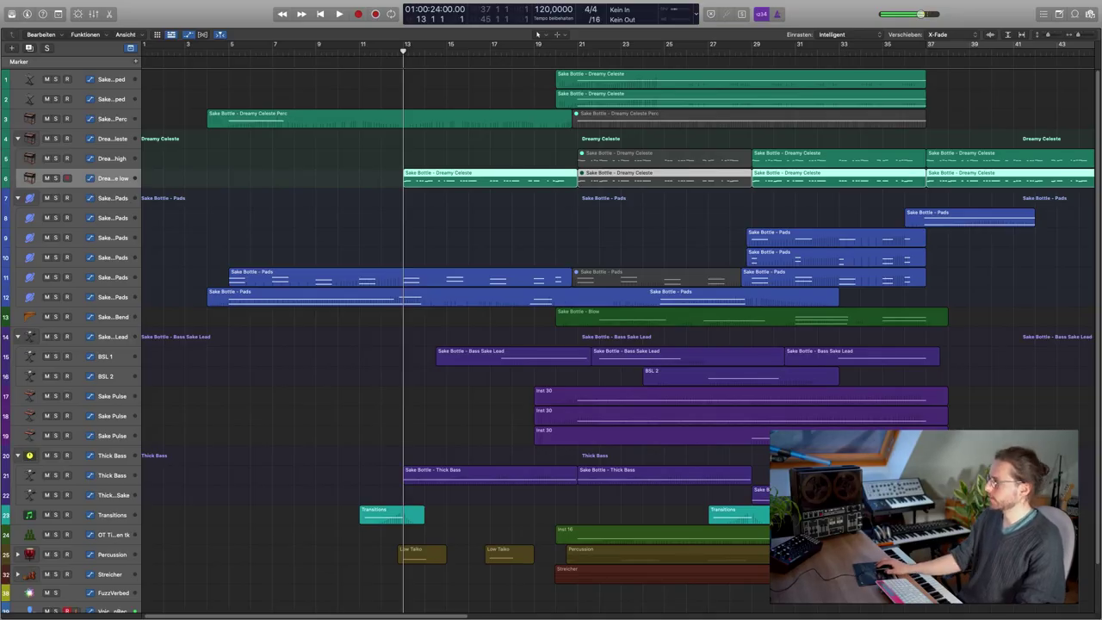
Open the Dreamy Celeste low instrument, play it soloed, then stop and clear the solo.
{"action": "key", "text": "v"}
{"action": "left_click_drag", "start_coordinate": [460, 162], "coordinate": [231, 254]}
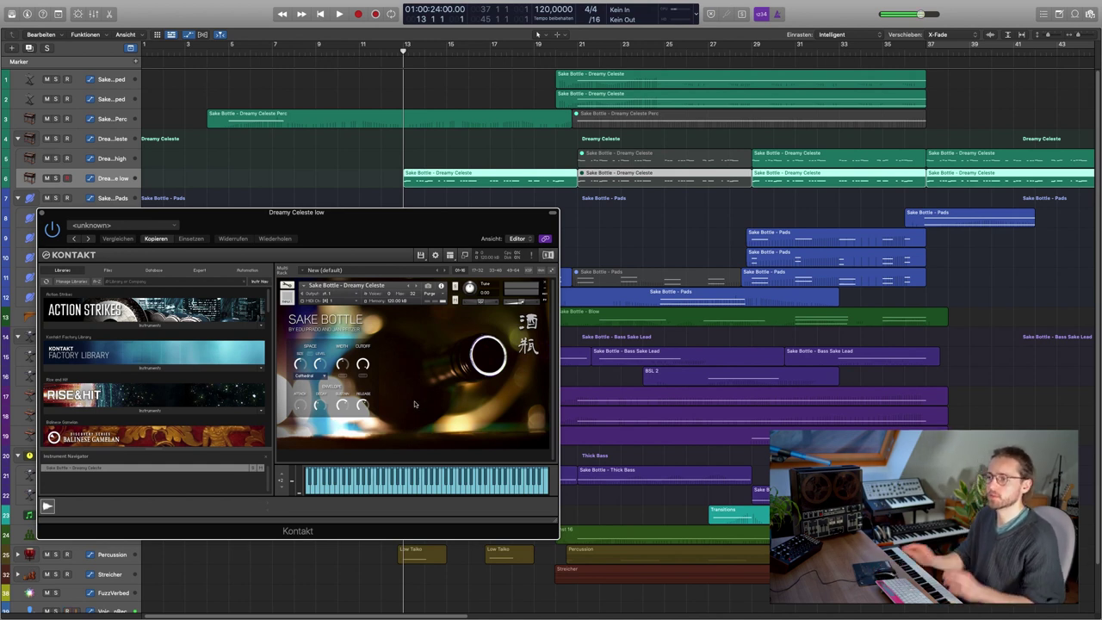
{"action": "key", "text": "s"}
{"action": "key", "text": "space"}
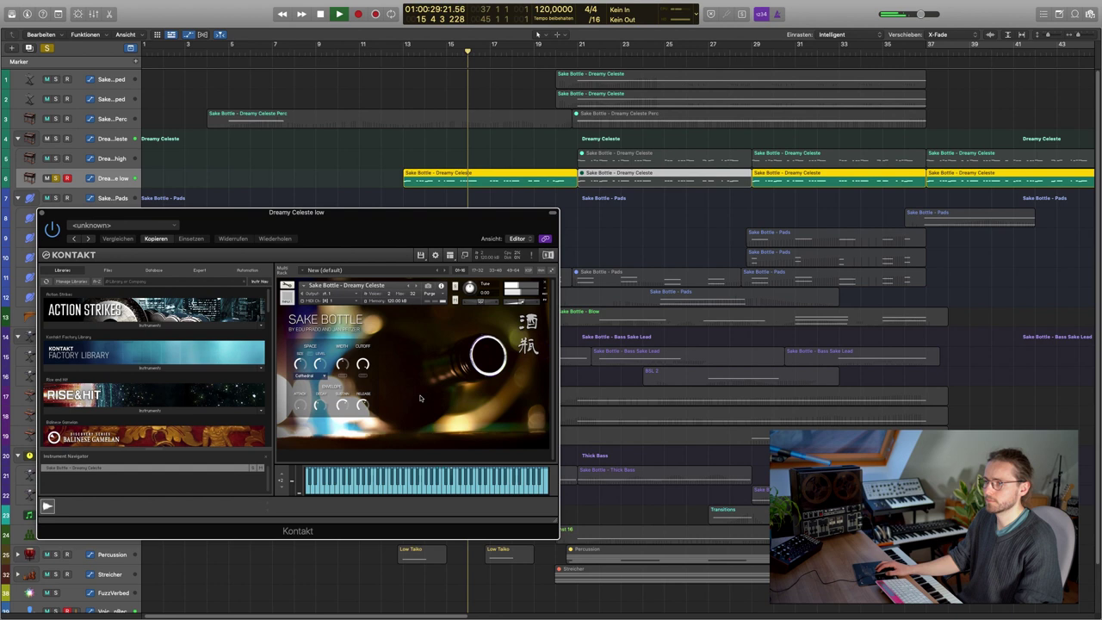
{"action": "key", "text": "space"}
{"action": "key", "text": "s"}
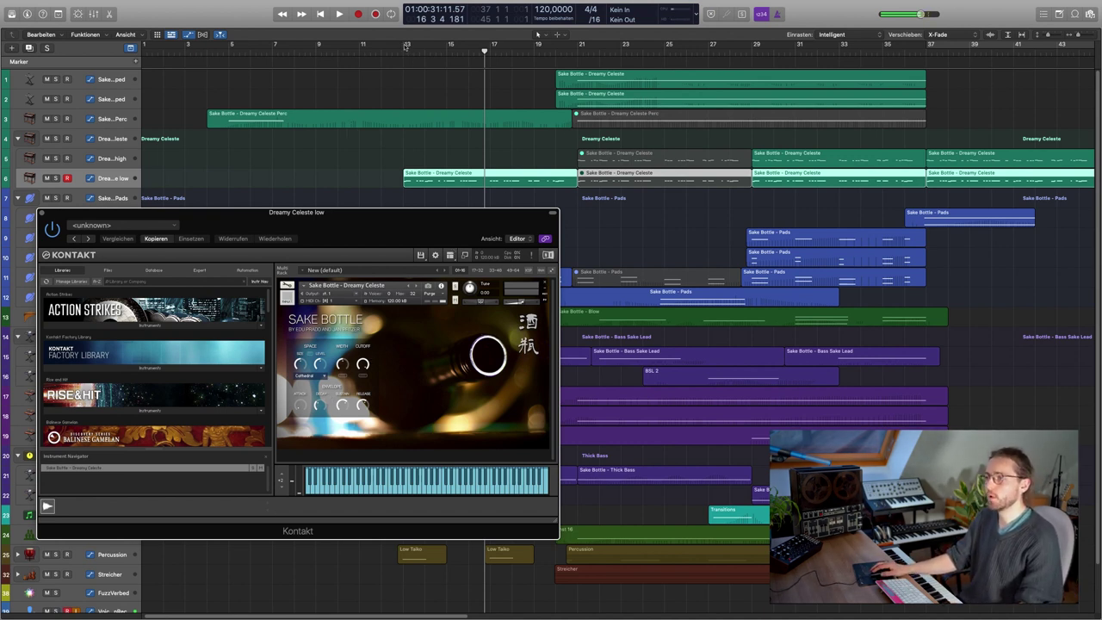
Set a cycle range from bar 13 to 21, play soloed from bar 13, and bring up the BSL 1 Thick Bass window.
{"action": "left_click_drag", "start_coordinate": [405, 47], "coordinate": [576, 48]}
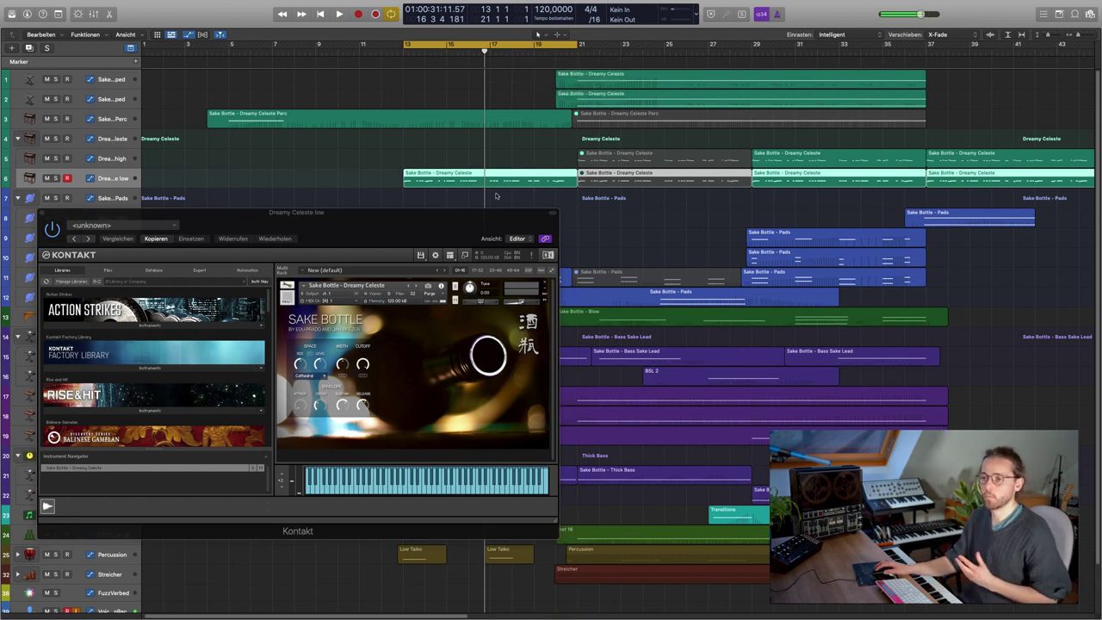
{"action": "key", "text": "s"}
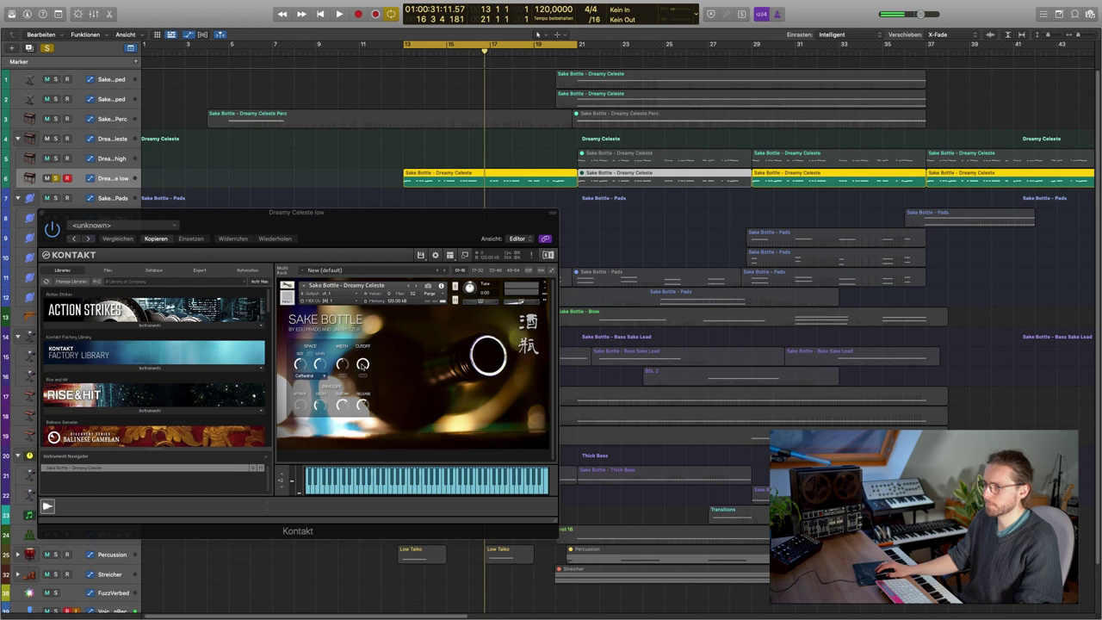
{"action": "key", "text": "space"}
{"action": "left_click", "coordinate": [303, 400]}
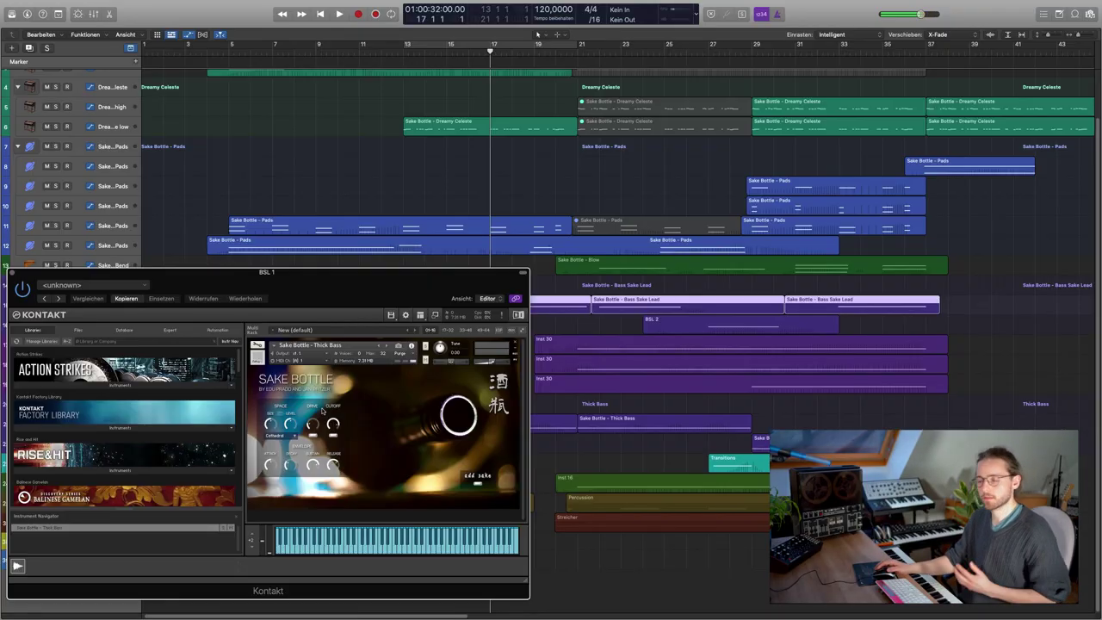
Solo BSL 1 and play its bass lead, then move the playhead back to bar 21.
{"action": "left_click_drag", "start_coordinate": [336, 289], "coordinate": [364, 278]}
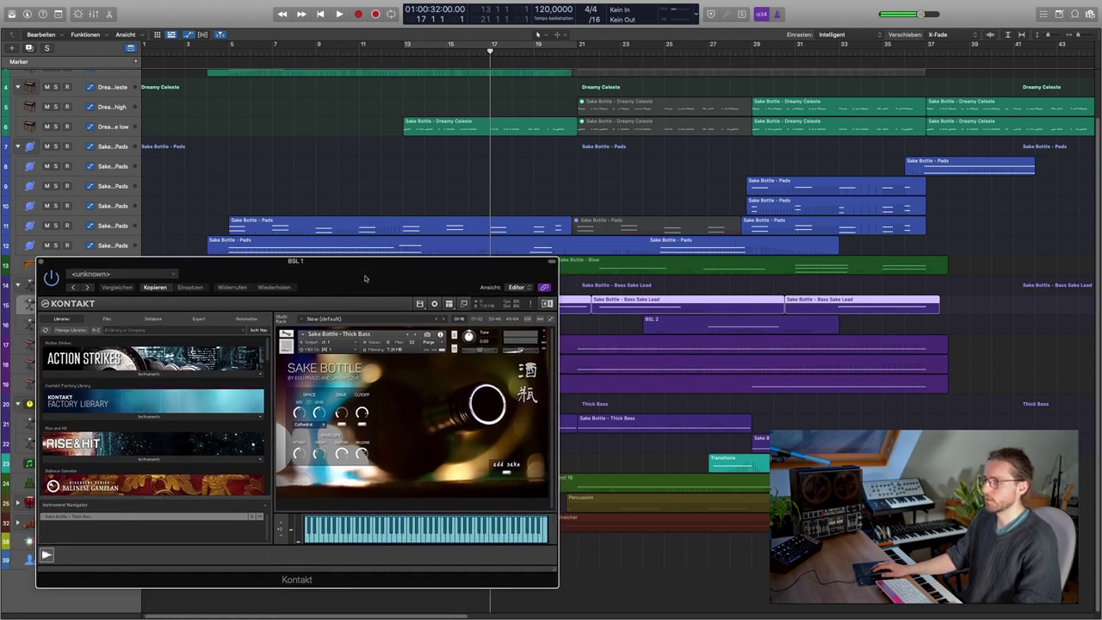
{"action": "key", "text": "ctrl+s"}
{"action": "key", "text": "space"}
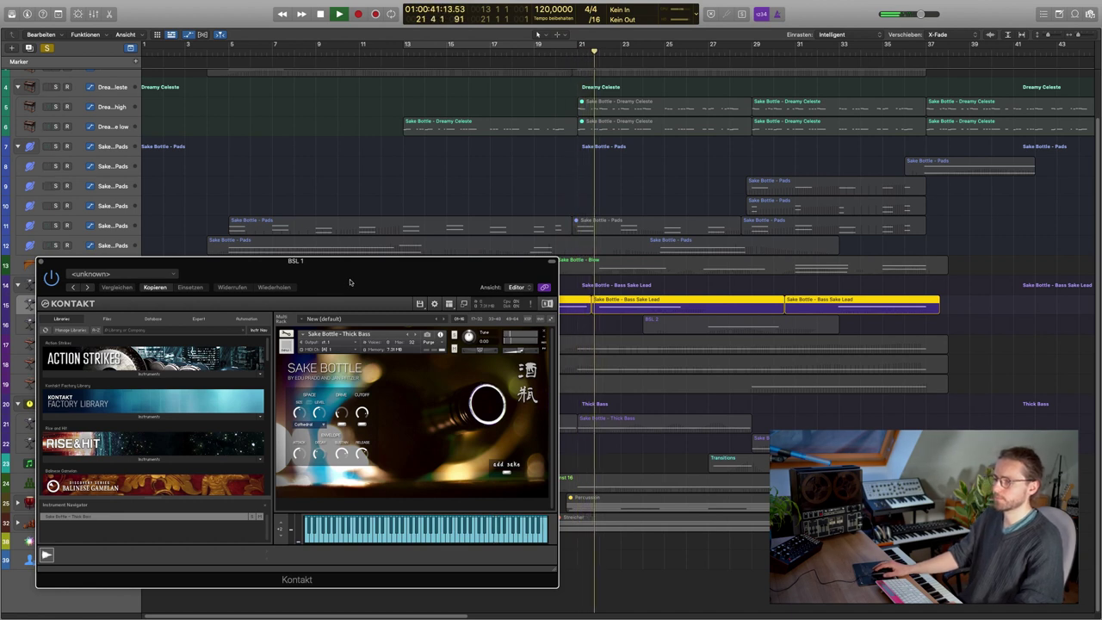
{"action": "left_click_drag", "start_coordinate": [350, 276], "coordinate": [369, 301]}
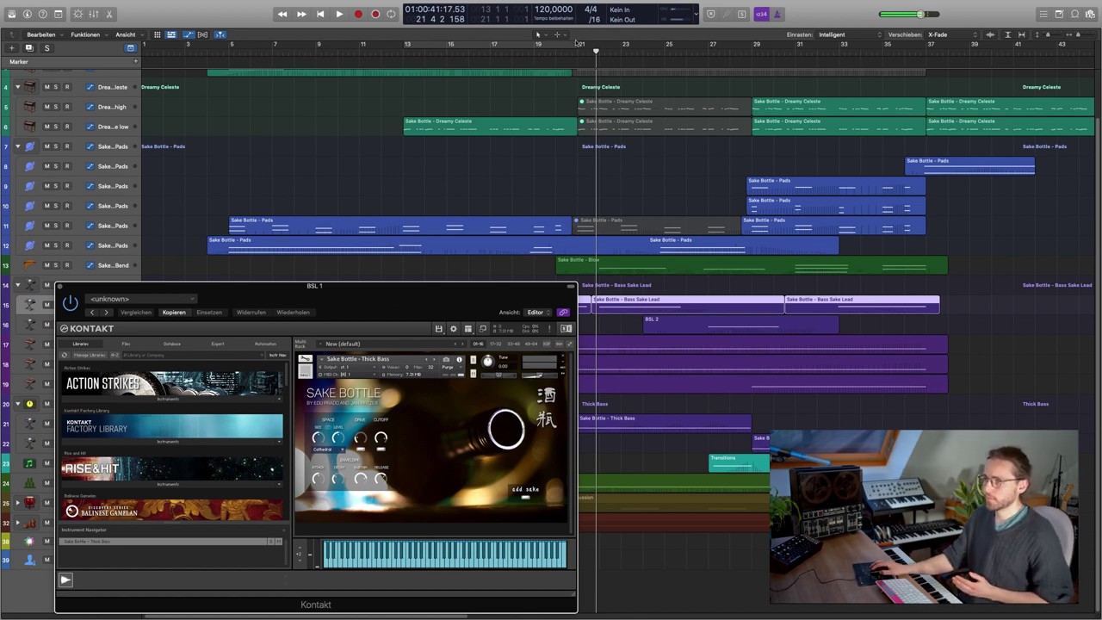
{"action": "left_click", "coordinate": [577, 43]}
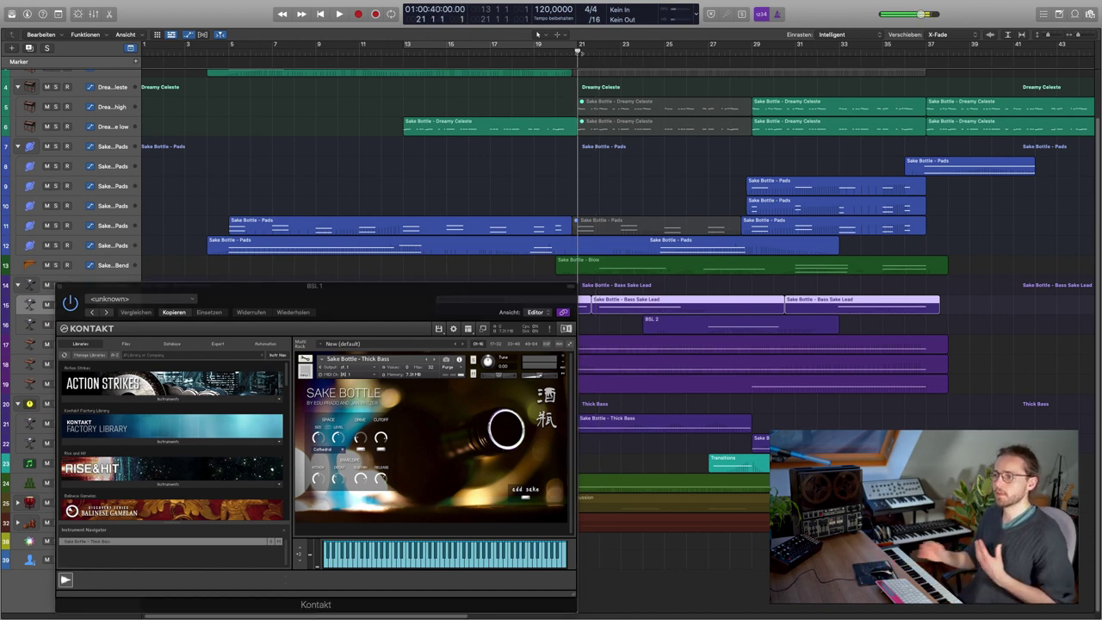
Close the BSL 1 window, select the Blow and Bend track's Blow region, and move its Kontakt window lower left.
{"action": "left_click", "coordinate": [57, 287]}
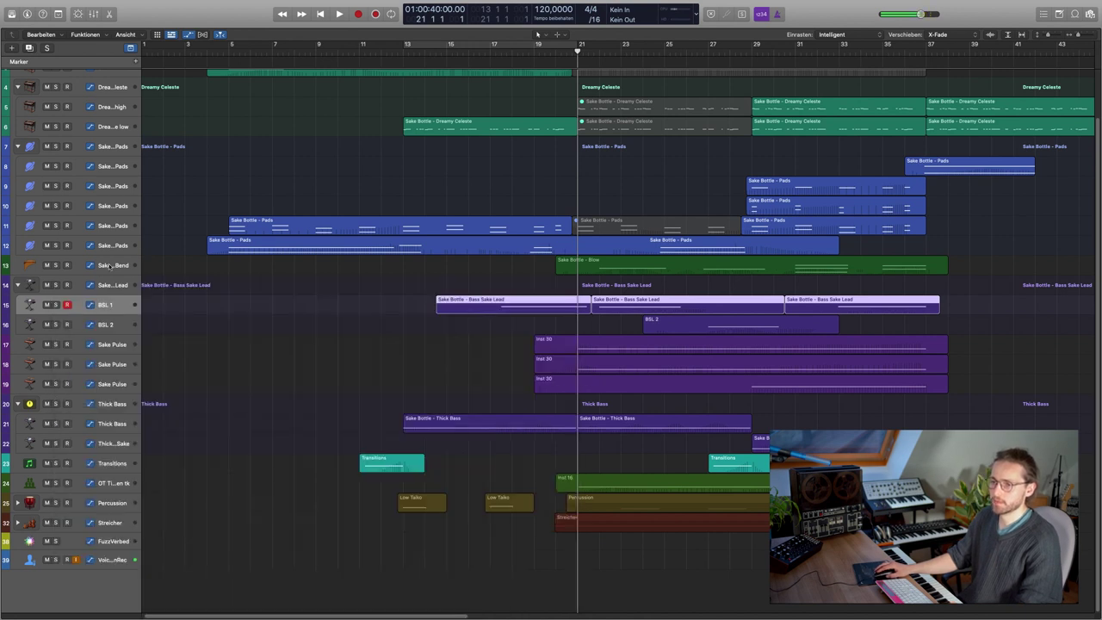
{"action": "left_click", "coordinate": [113, 265]}
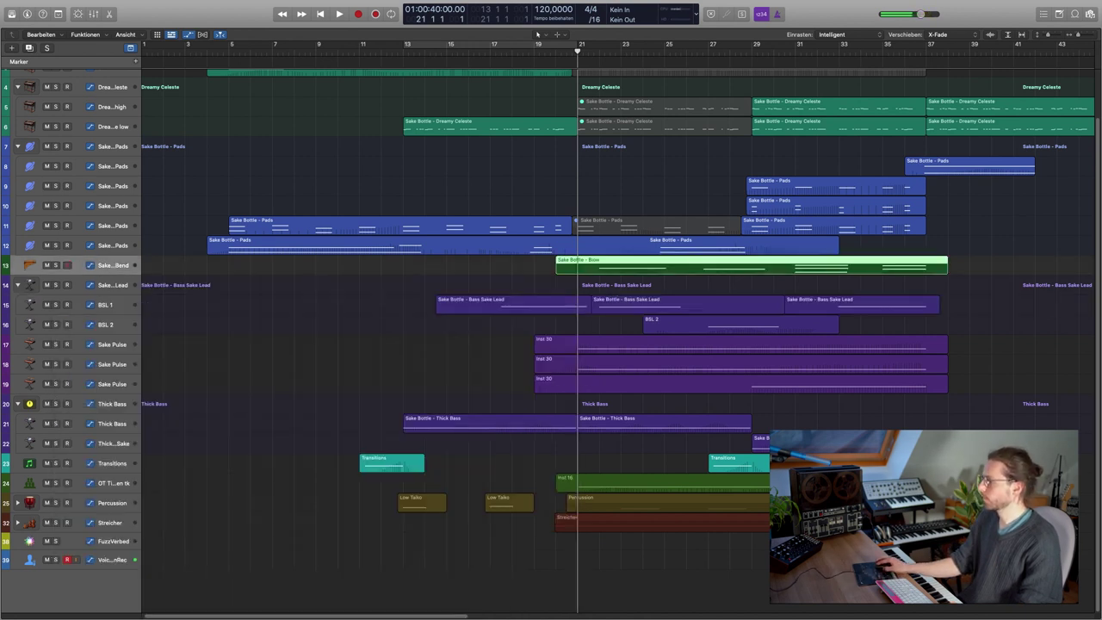
{"action": "left_click_drag", "start_coordinate": [811, 128], "coordinate": [320, 276]}
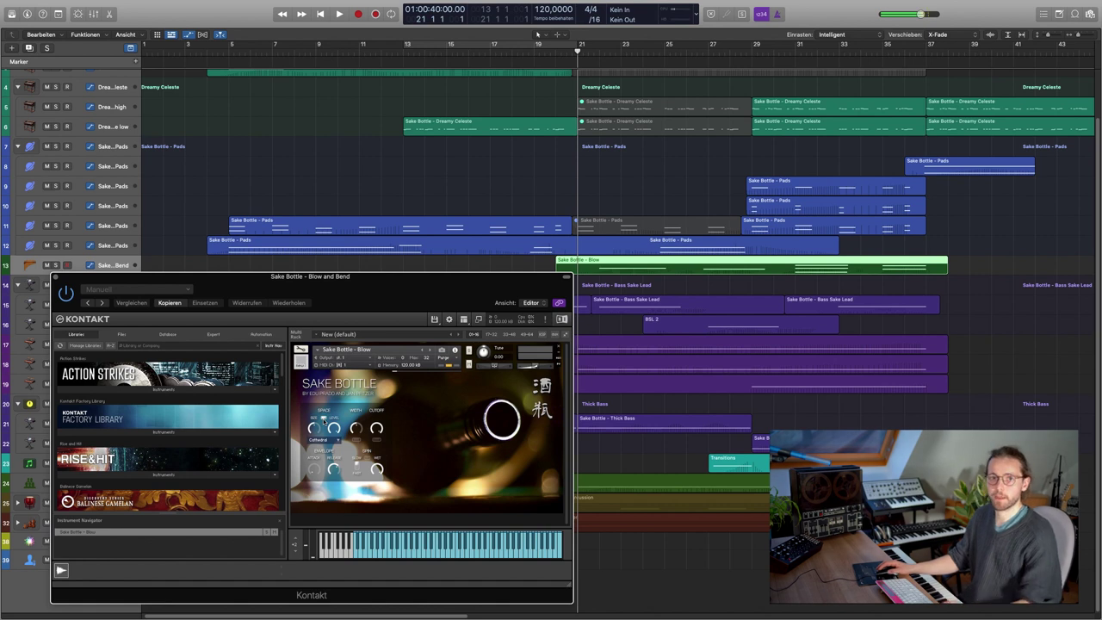
Lower the Sake Bottle – Blow Kontakt window slightly and solo track 13, Blow and Bend.
{"action": "left_click_drag", "start_coordinate": [381, 294], "coordinate": [396, 344]}
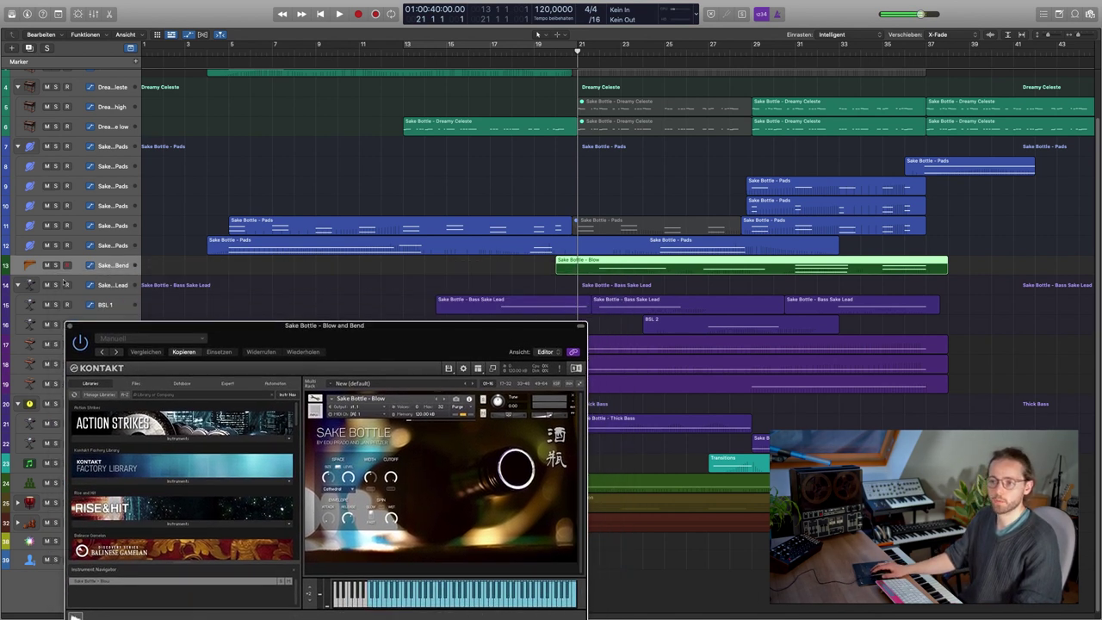
{"action": "left_click", "coordinate": [56, 265]}
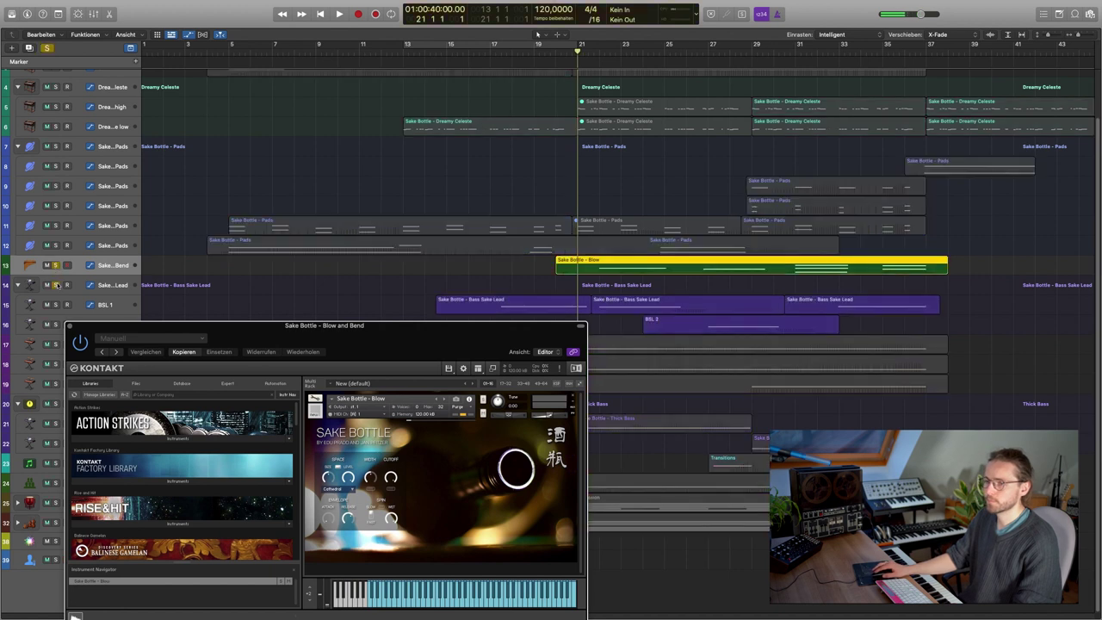
Play the soloed Blow and Bend part.
{"action": "key", "text": "space"}
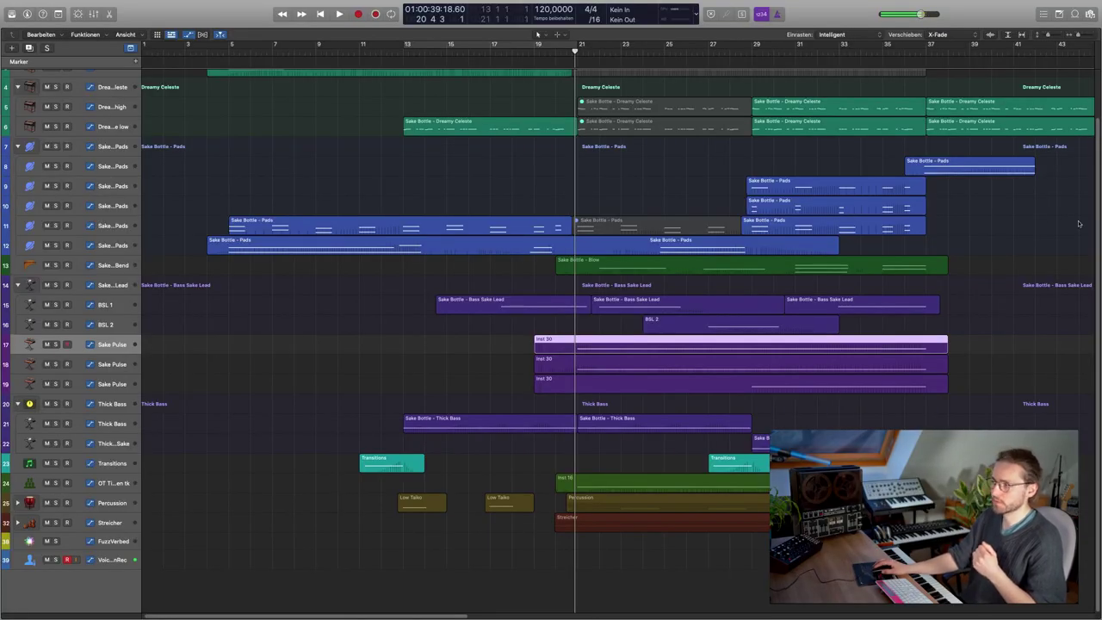
Open the first Sake Pulse track's Thick Bass Kontakt window and move it to the upper left.
{"action": "key", "text": "v"}
{"action": "left_click_drag", "start_coordinate": [640, 119], "coordinate": [325, 163]}
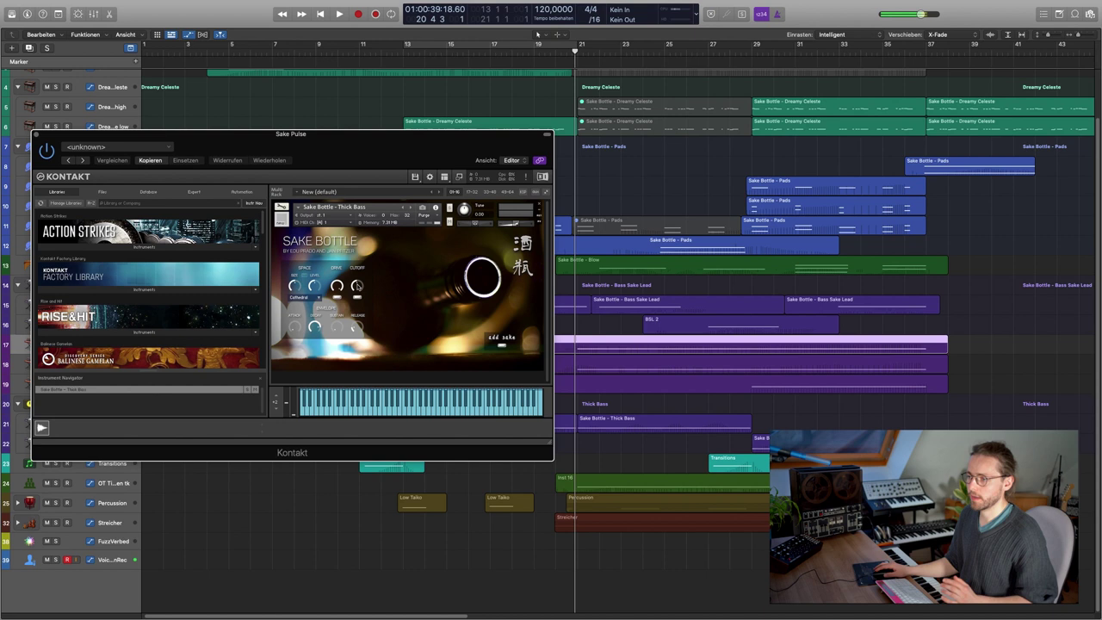
{"action": "left_click_drag", "start_coordinate": [404, 153], "coordinate": [396, 22]}
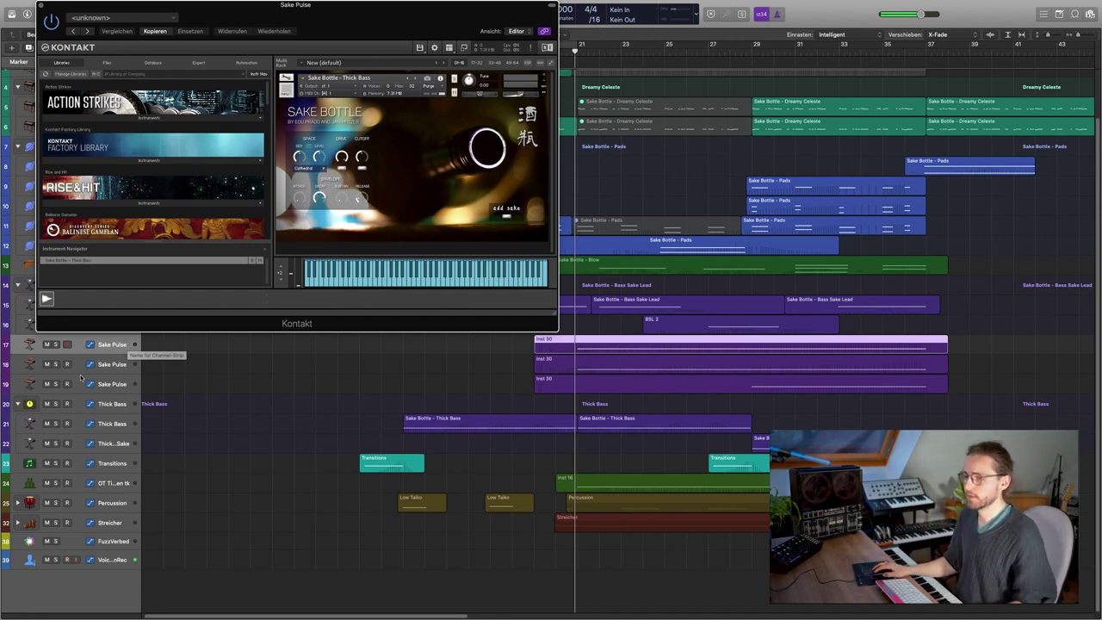
Solo and play the first Sake Pulse track, add solos on tracks 18 and 19, then close Kontakt.
{"action": "key", "text": "s"}
{"action": "key", "text": "space"}
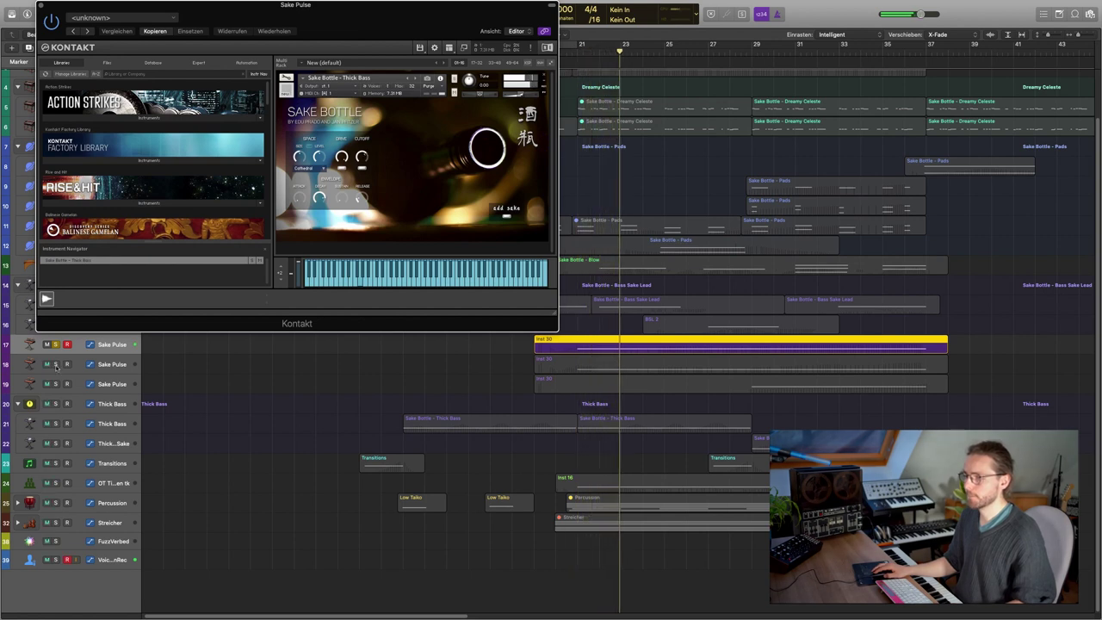
{"action": "left_click", "coordinate": [55, 364]}
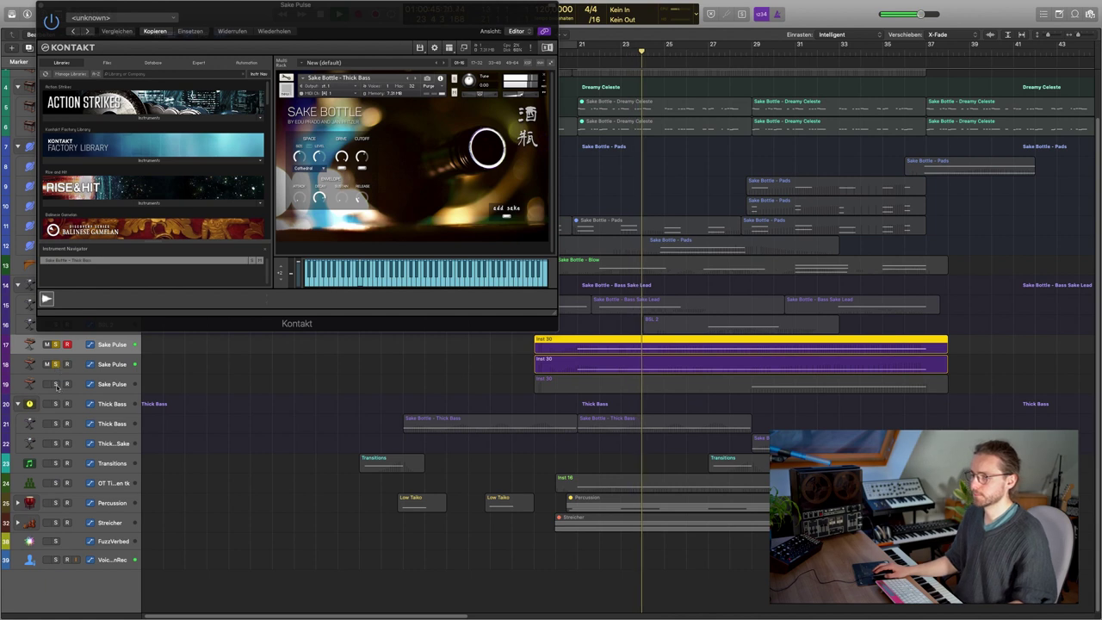
{"action": "left_click", "coordinate": [56, 384]}
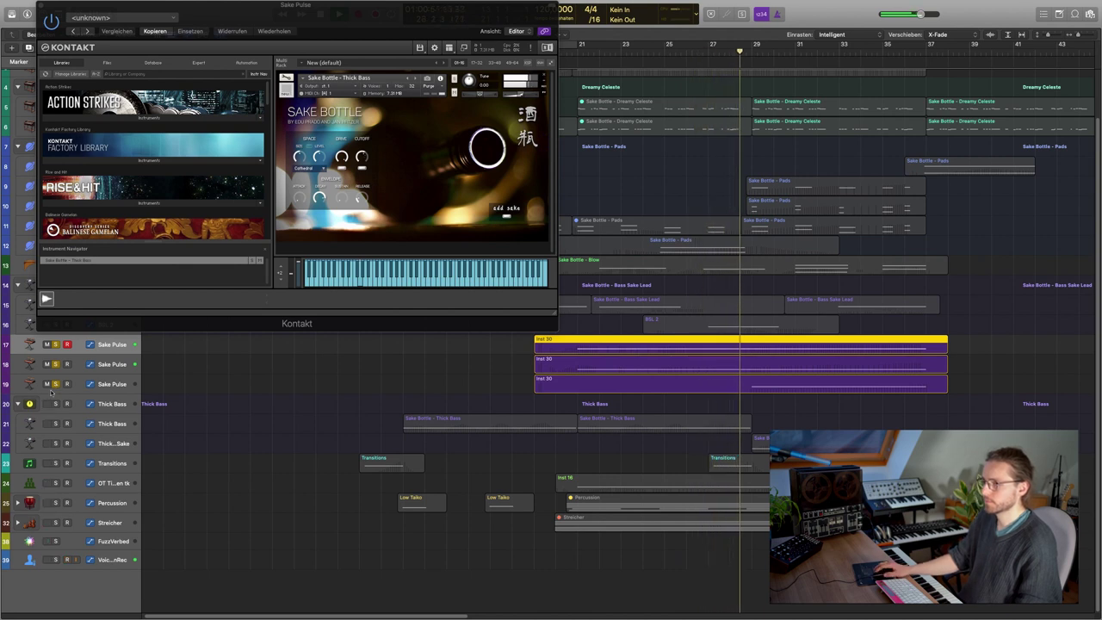
{"action": "key", "text": "Down"}
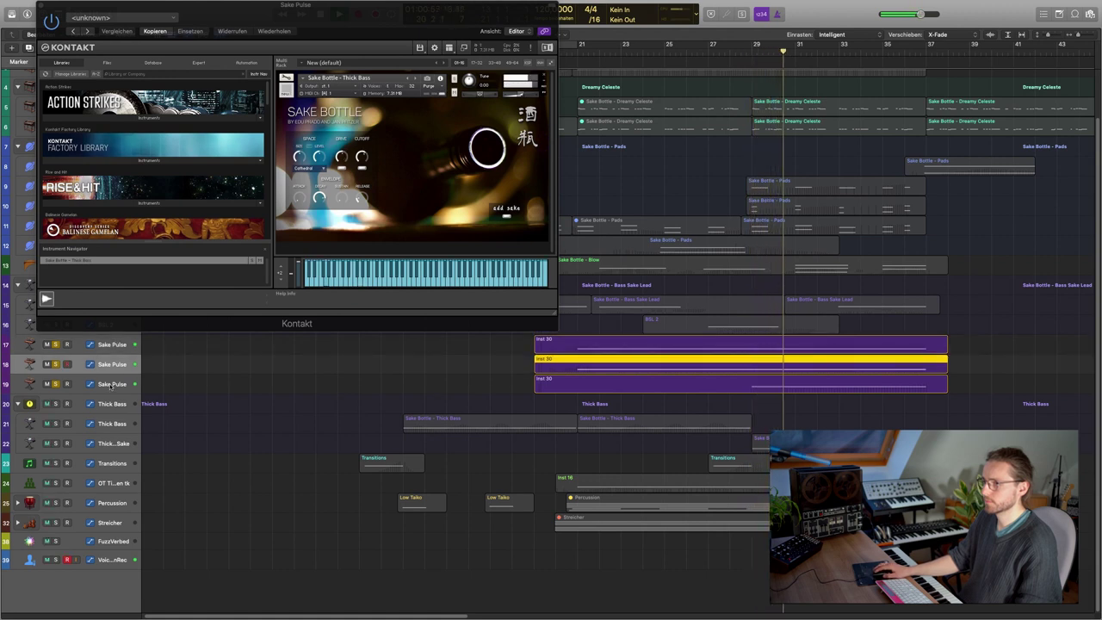
{"action": "left_click", "coordinate": [111, 385]}
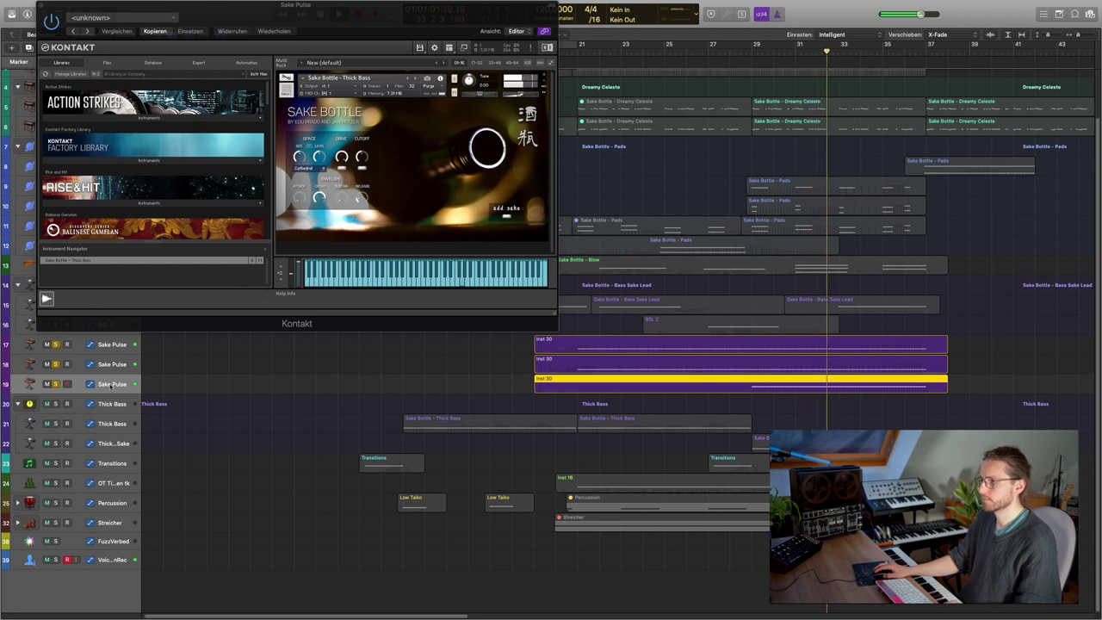
{"action": "key", "text": "super+w"}
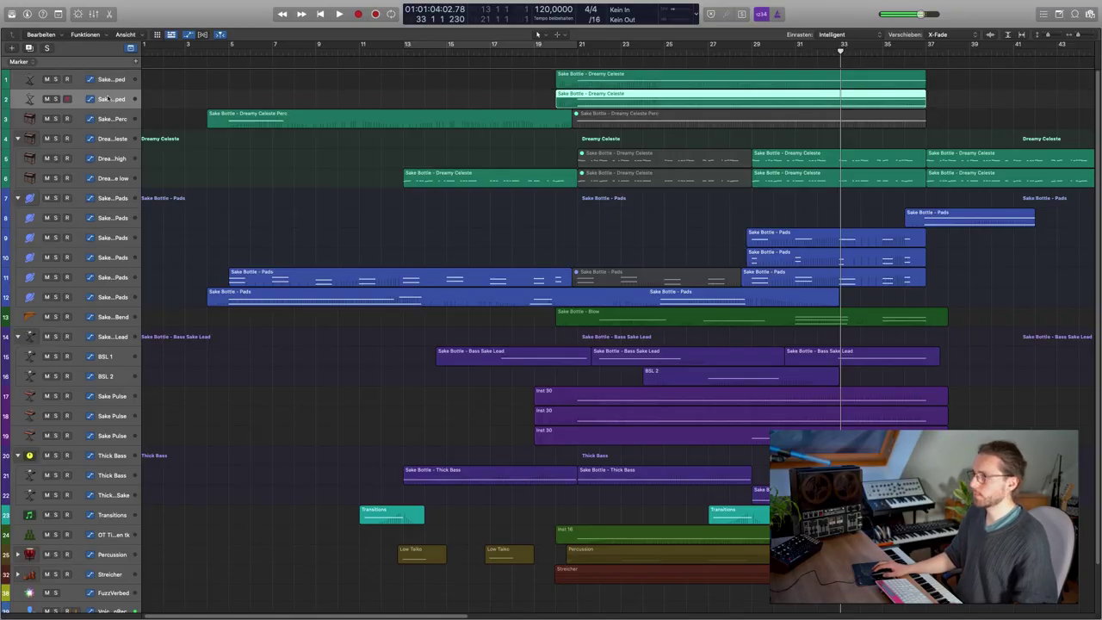
On track 1, inspect and close Amp Designer, then open the Sake Bottle – Blow Kontakt instrument.
{"action": "left_click", "coordinate": [101, 80]}
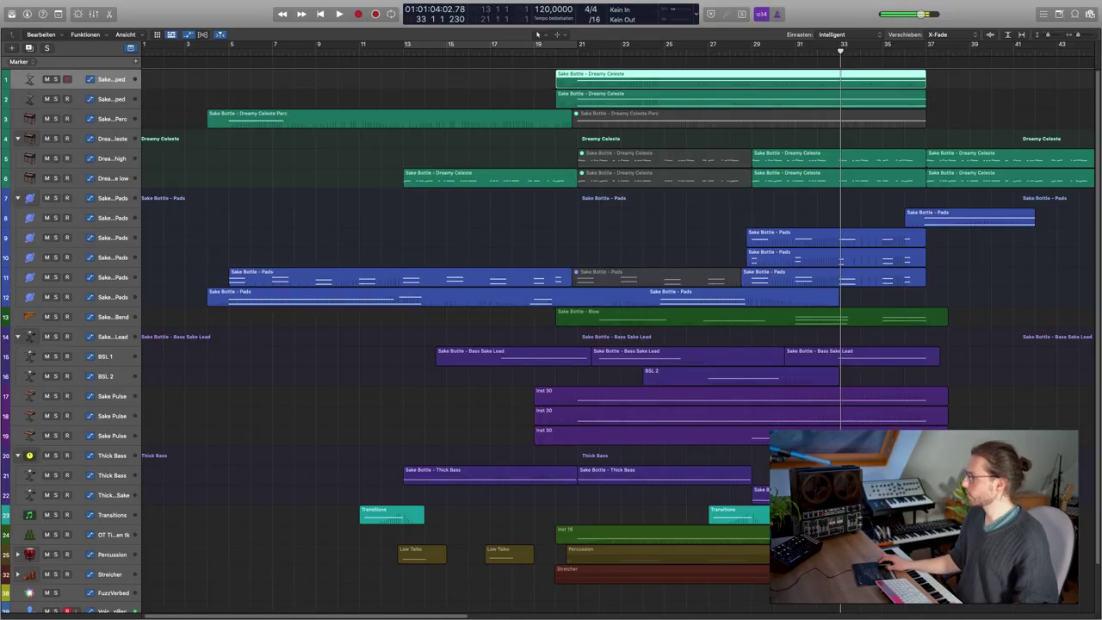
{"action": "key", "text": "v"}
{"action": "left_click_drag", "start_coordinate": [373, 111], "coordinate": [442, 233]}
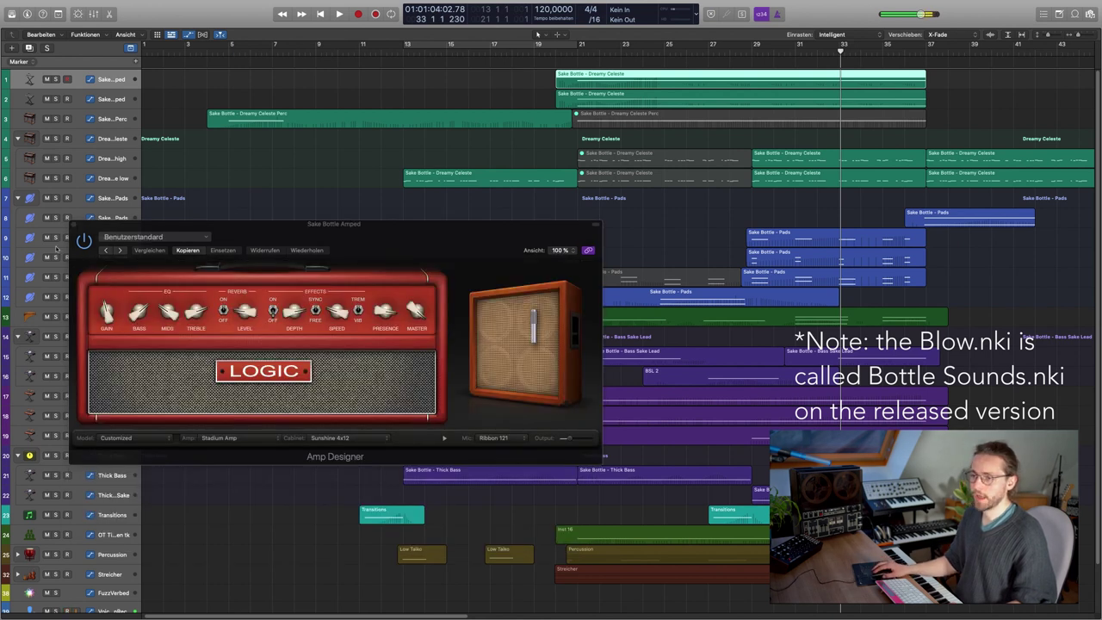
{"action": "key", "text": "v"}
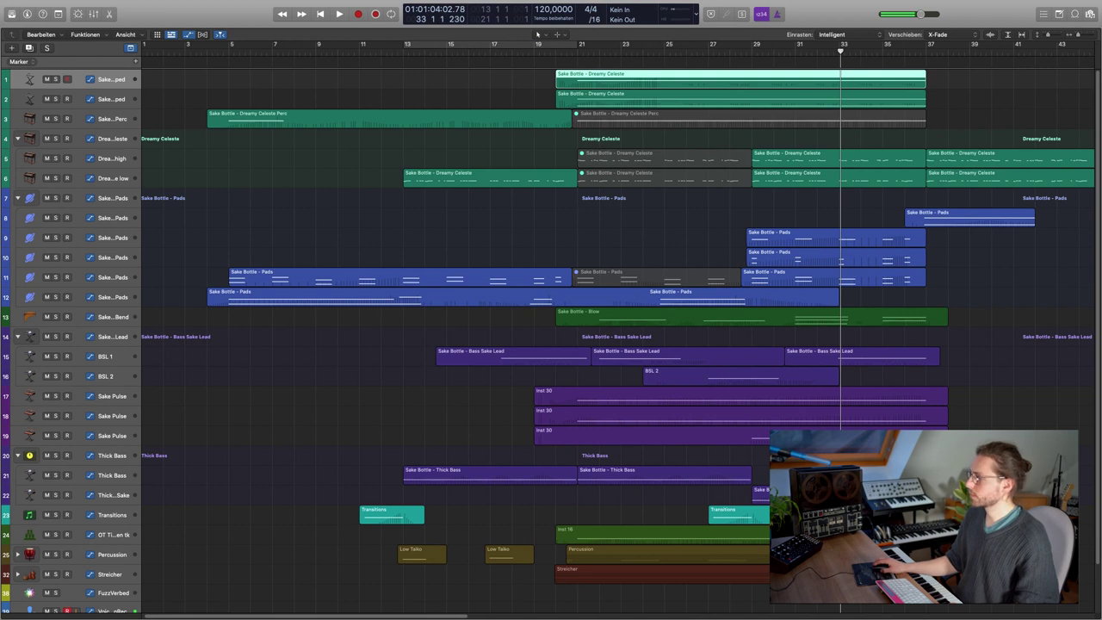
{"action": "key", "text": "v"}
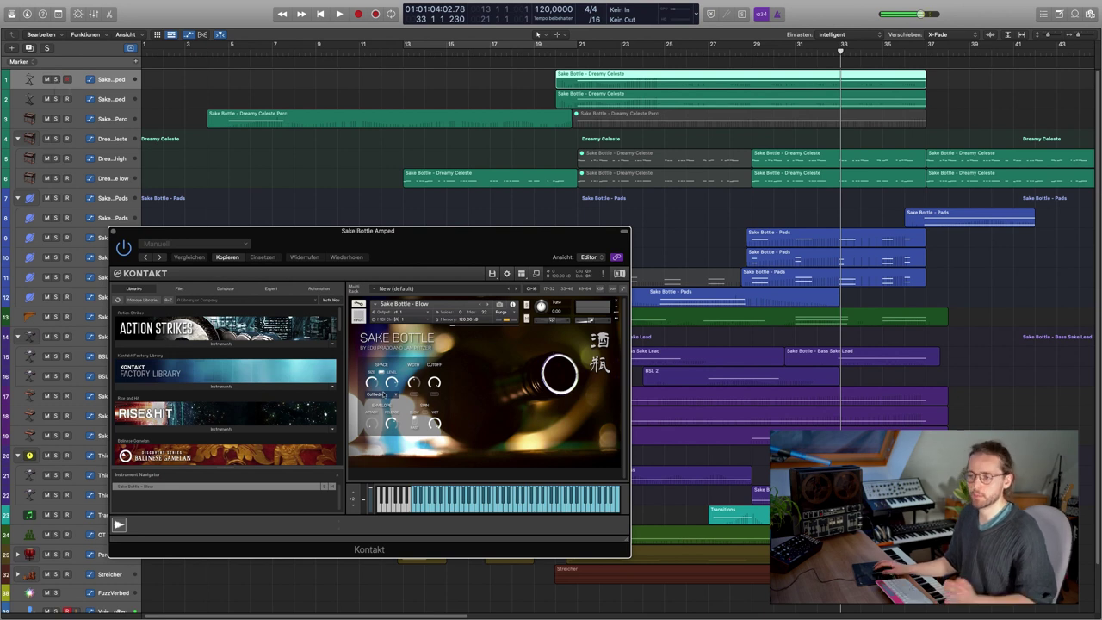
Solo the Sake Bottle Amped tracks and play, then clear all solos with the global Solo button.
{"action": "left_click", "coordinate": [55, 80]}
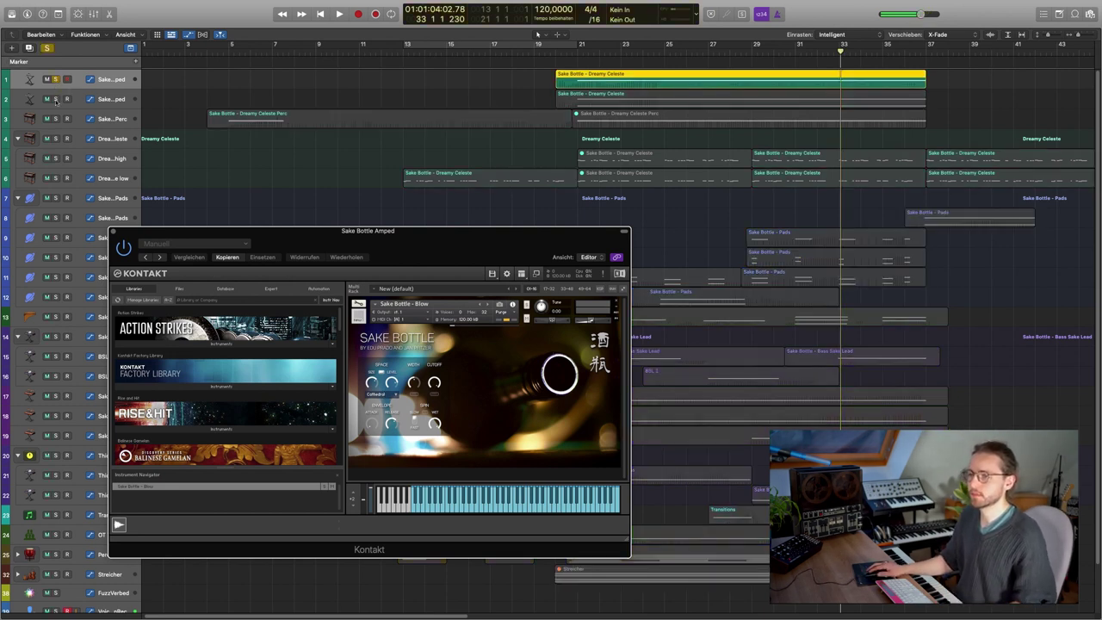
{"action": "key", "text": "space"}
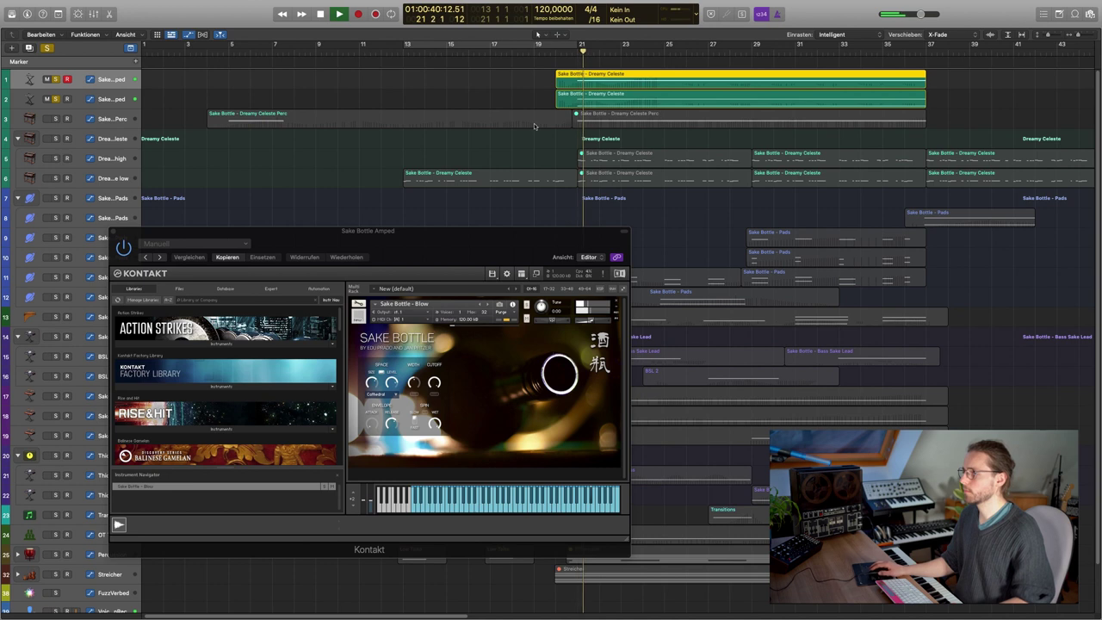
{"action": "left_click", "coordinate": [47, 48]}
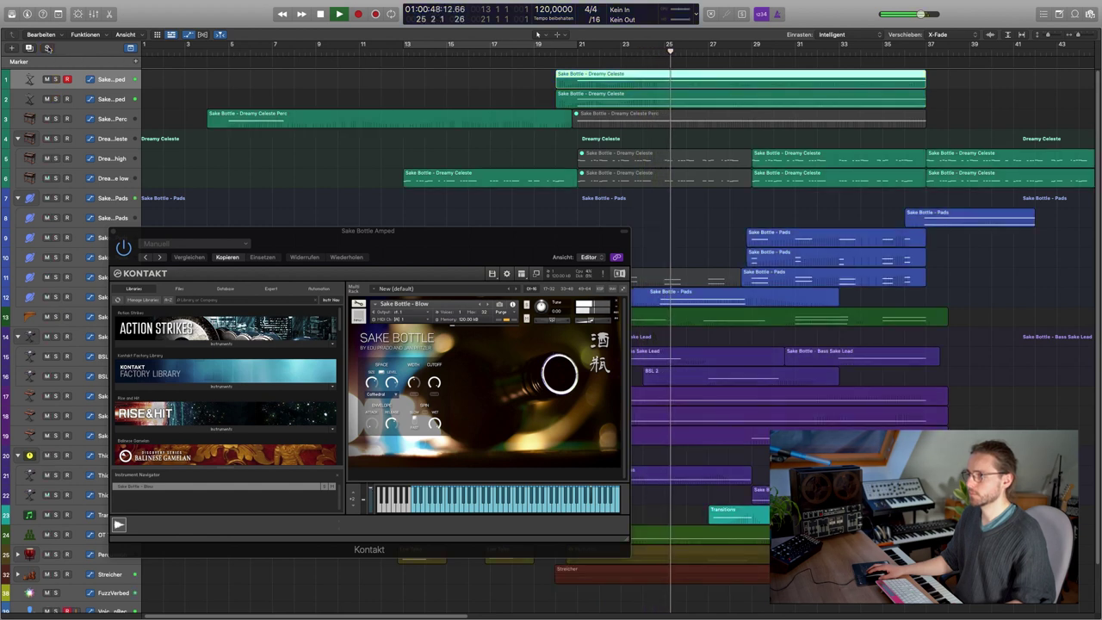